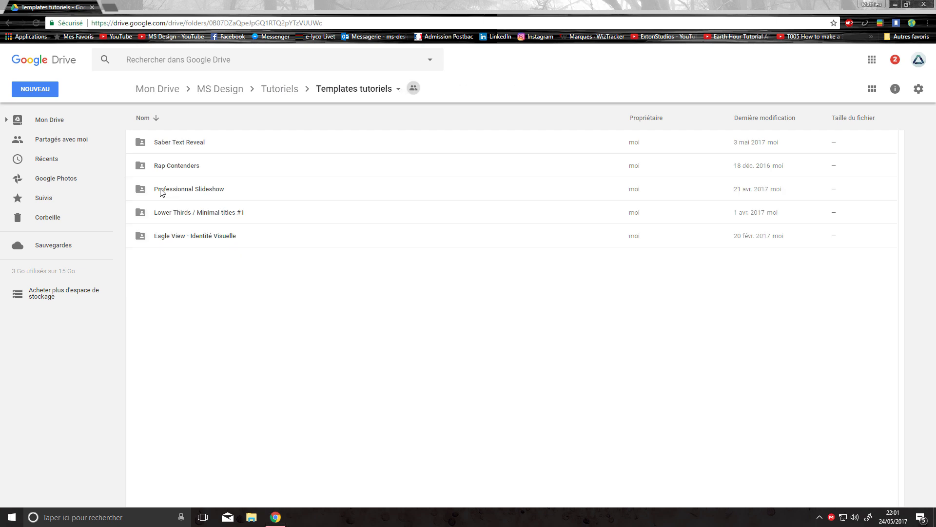
Download the Professionnal Slideshow folder from the Drive templates and copy the resulting zip onto the desktop
double_click(161, 190)
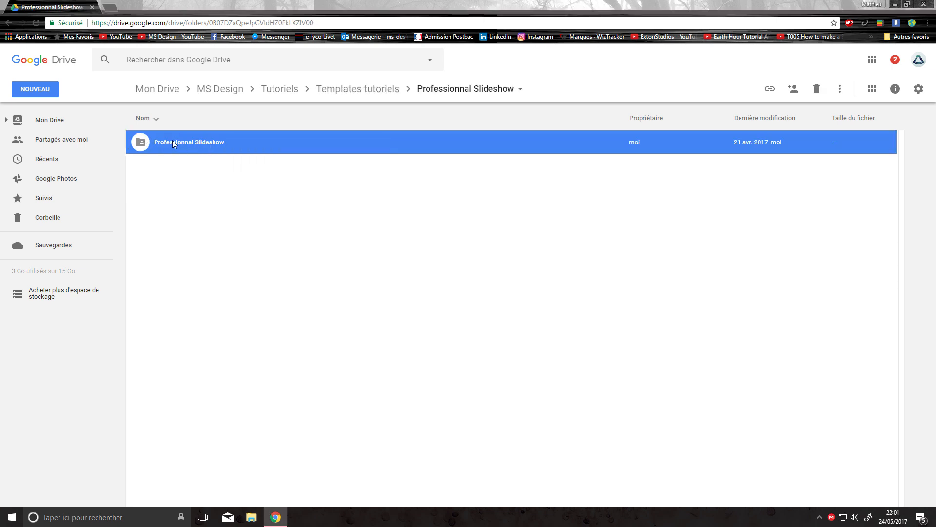
right_click(224, 145)
left_click(280, 263)
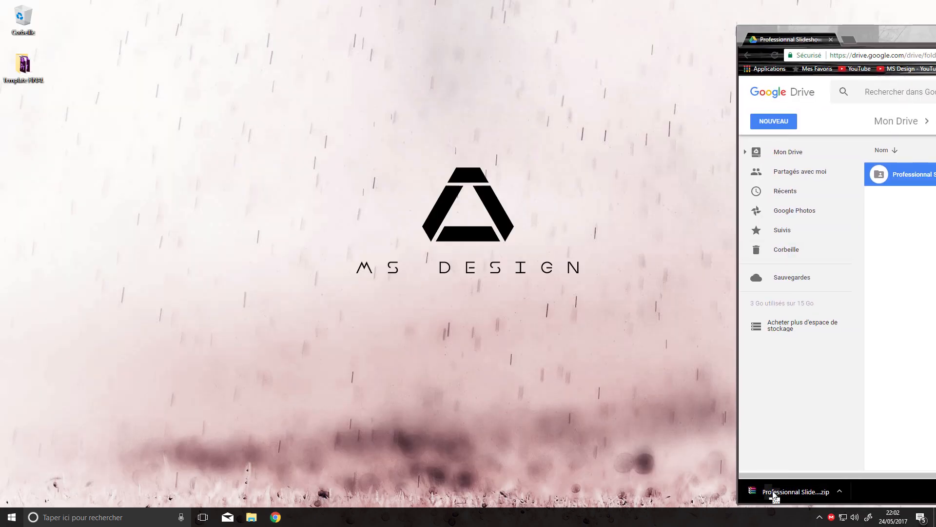
left_click_drag(773, 496, 313, 271)
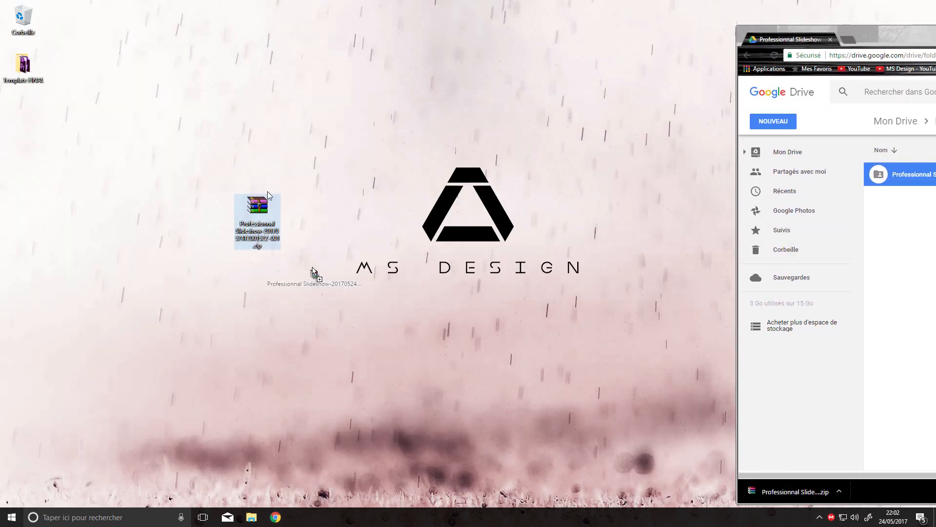
Extract the Professionnal Slideshow folder from the zip archive to the desktop and close the archive in WinRAR
double_click(268, 213)
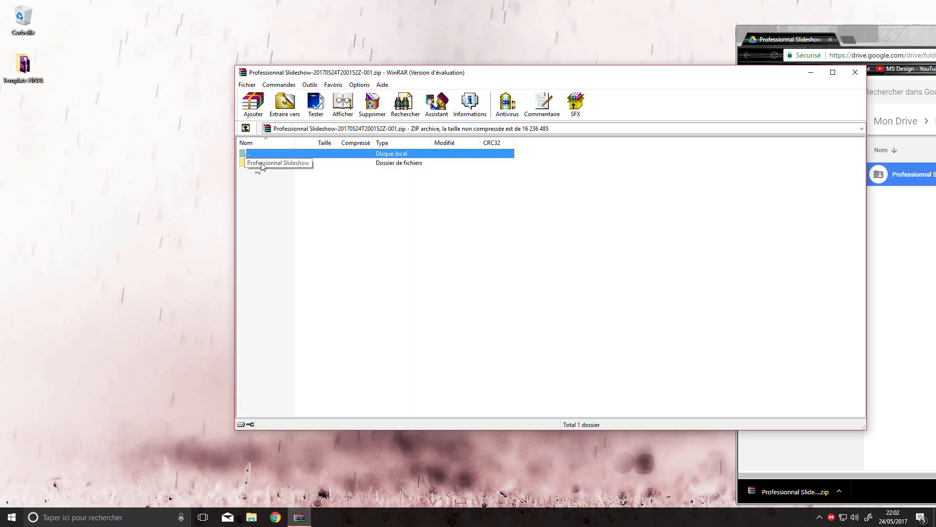
left_click_drag(261, 166, 189, 258)
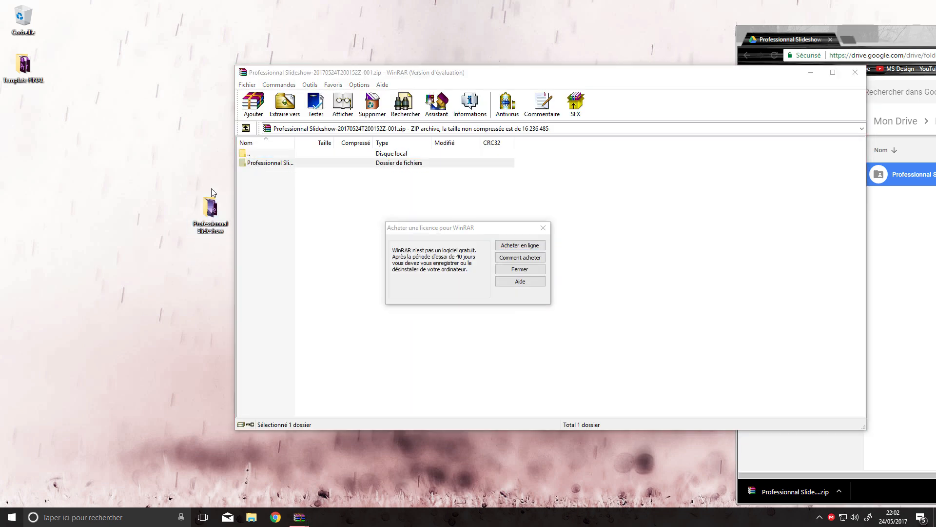
left_click(544, 228)
left_click(855, 72)
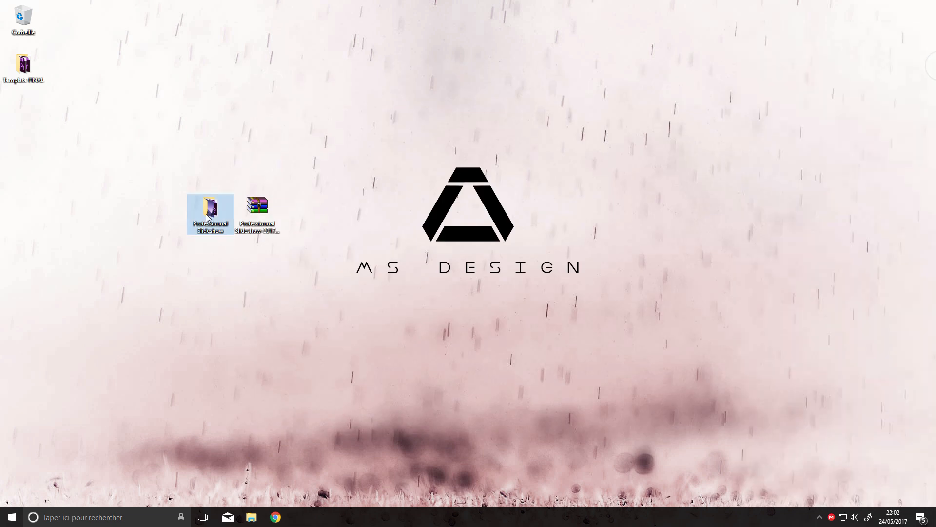
Open Template.aep from the extracted folder in After Effects and open the CPhoto1 composition of Scène 1
double_click(193, 218)
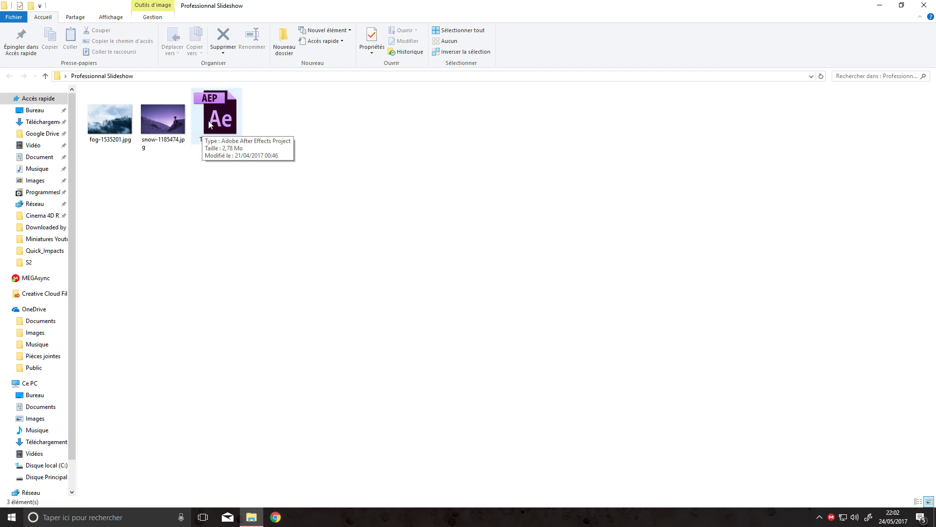
double_click(214, 117)
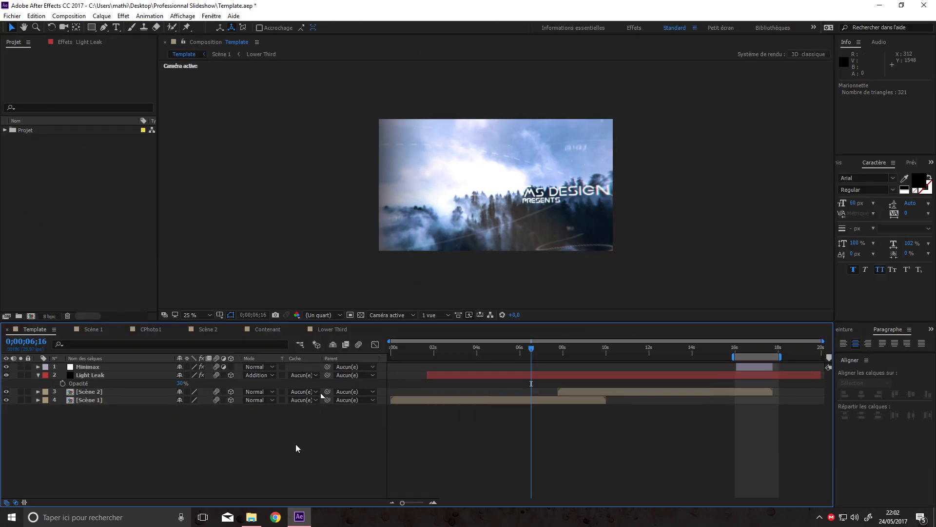
left_click(5, 129)
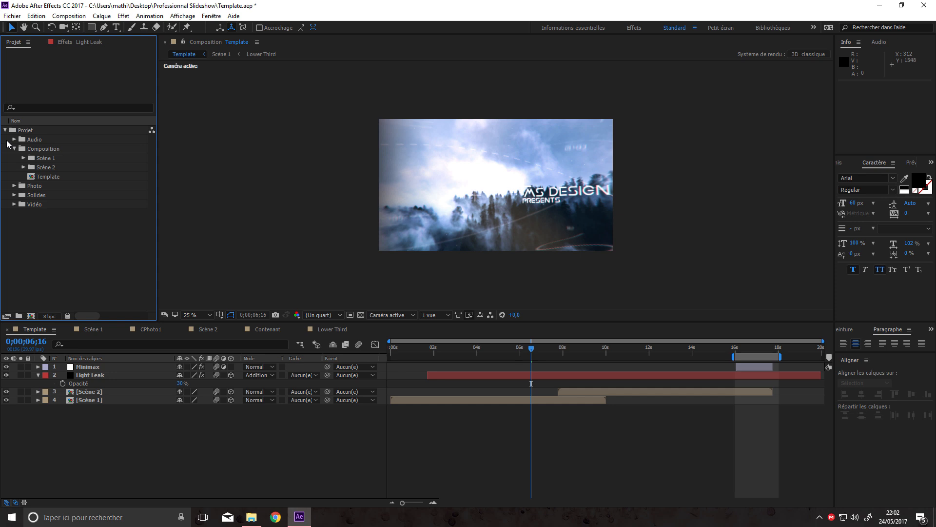
left_click(23, 167)
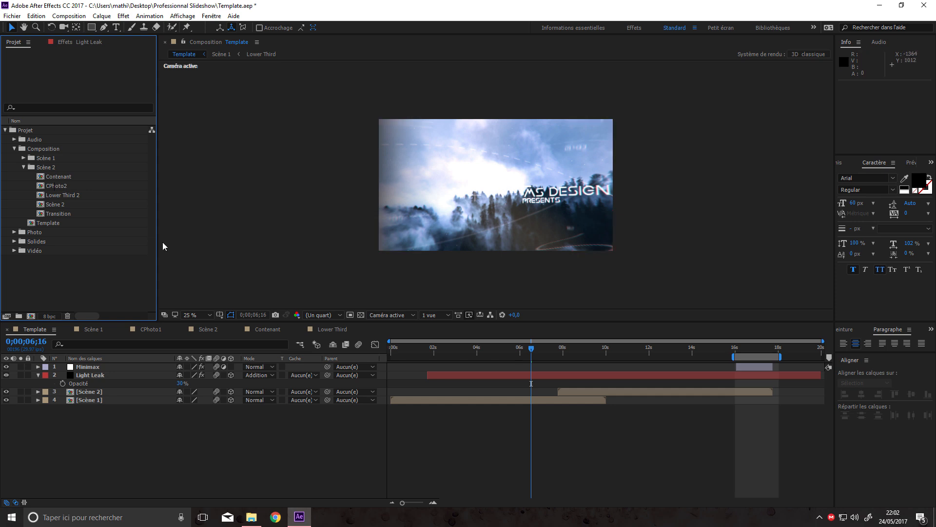
left_click(58, 188)
double_click(57, 167)
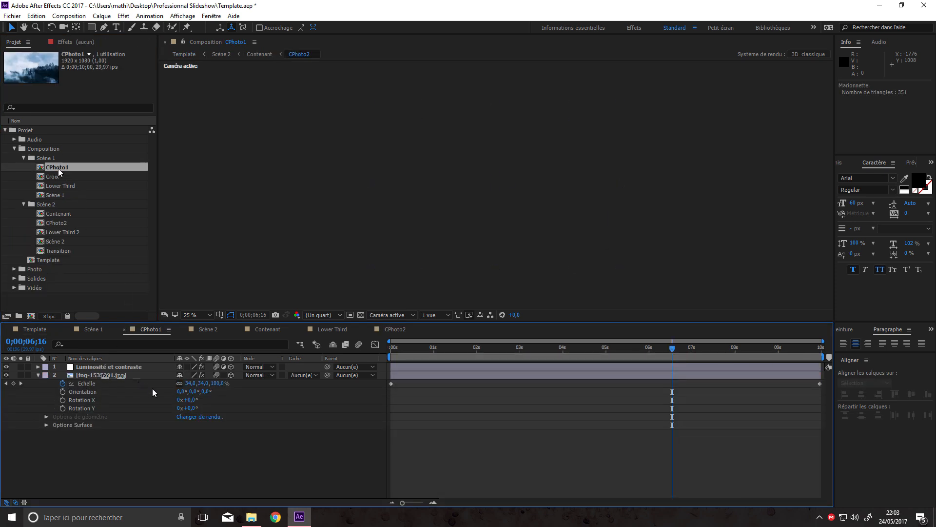
Import 2d.png from the Images > Fond folder into the project's Photo folder and place it above the fog-1535201.jpg layer
left_click(252, 517)
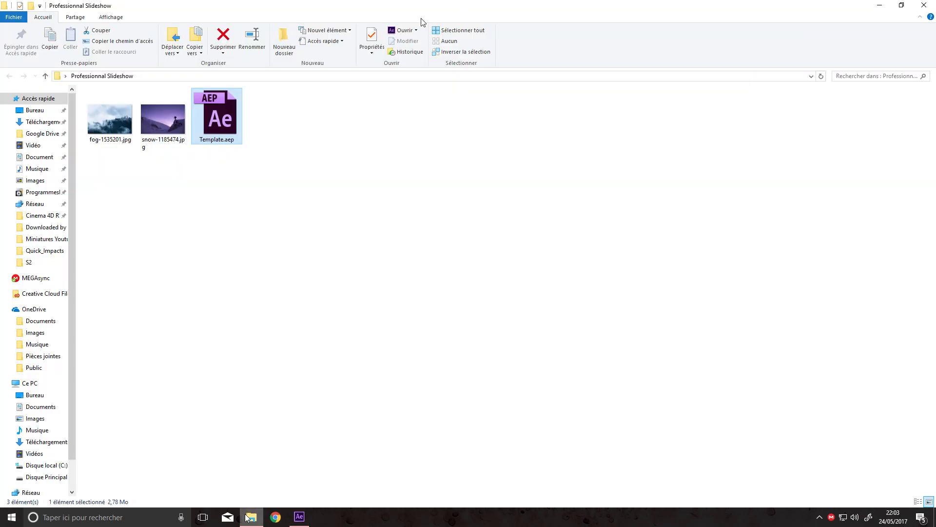
left_click(35, 180)
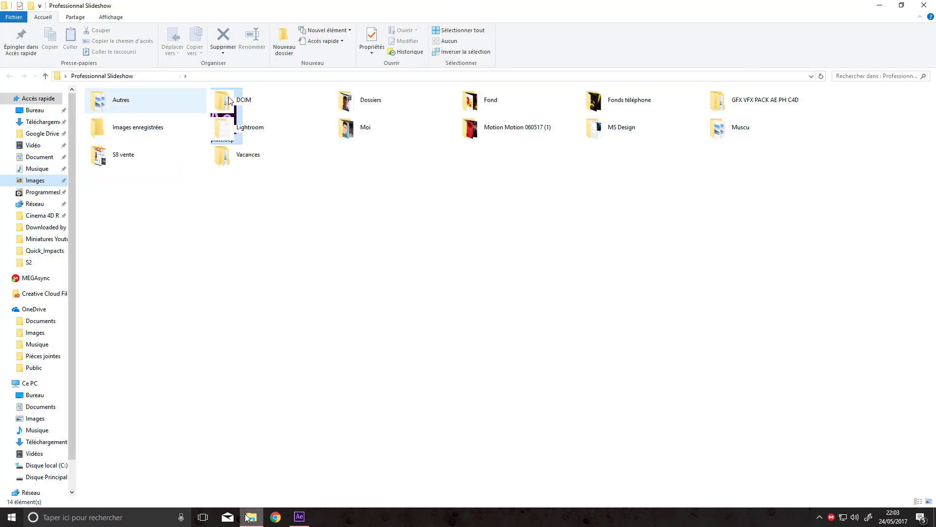
double_click(491, 101)
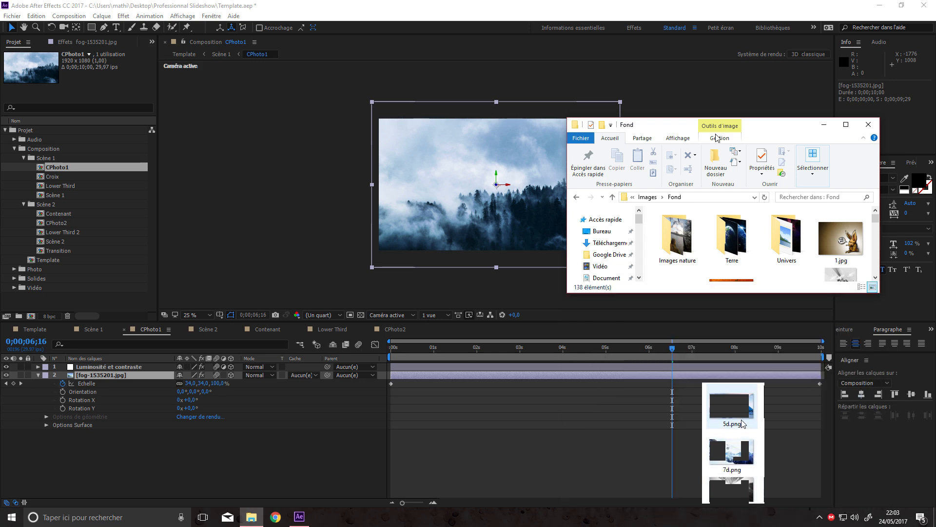
left_click_drag(710, 391, 743, 427)
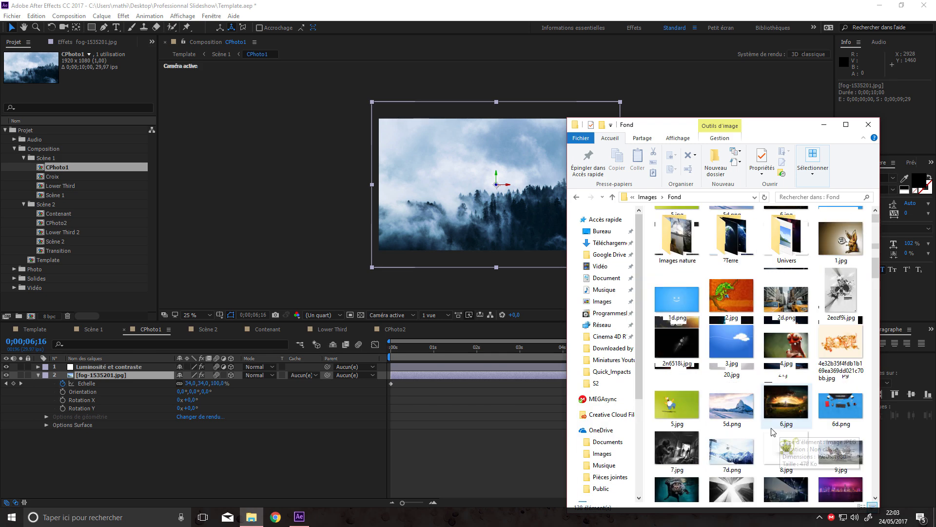
left_click_drag(786, 285, 36, 275)
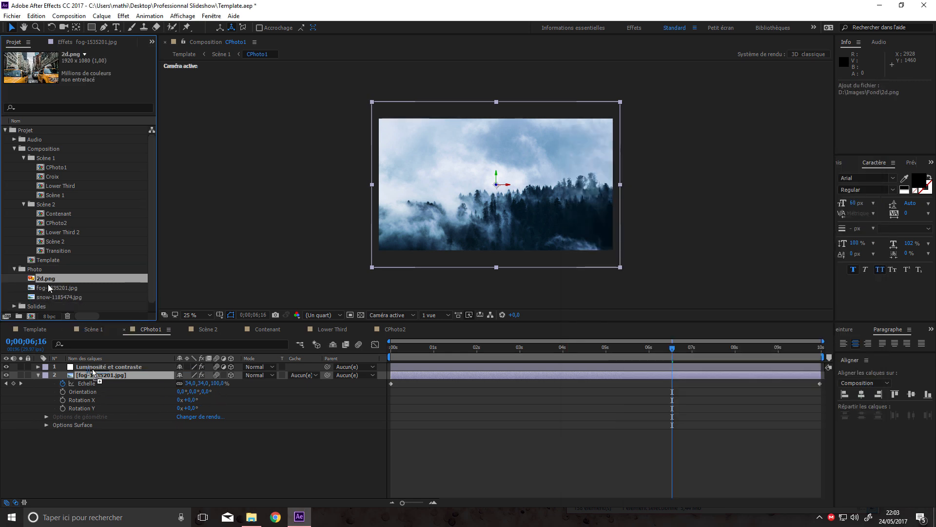
left_click_drag(49, 288, 92, 375)
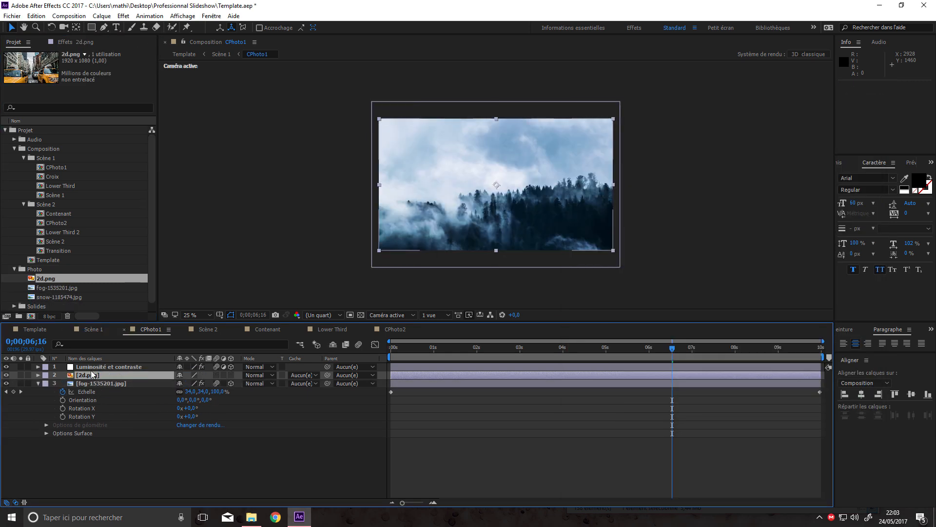
At time 0;00;00;00, reveal all keyframes of the fog-1535201.jpg layer and copy them
left_click_drag(407, 349, 373, 352)
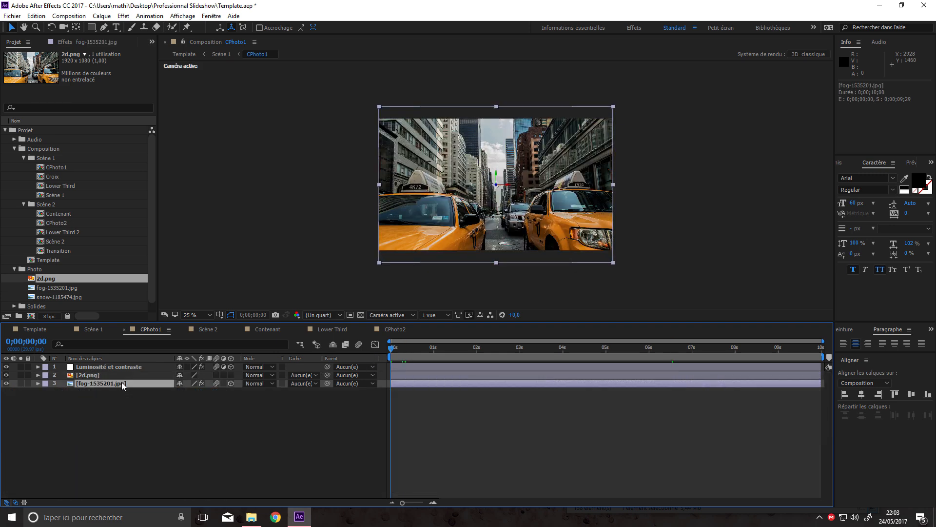
key("u")
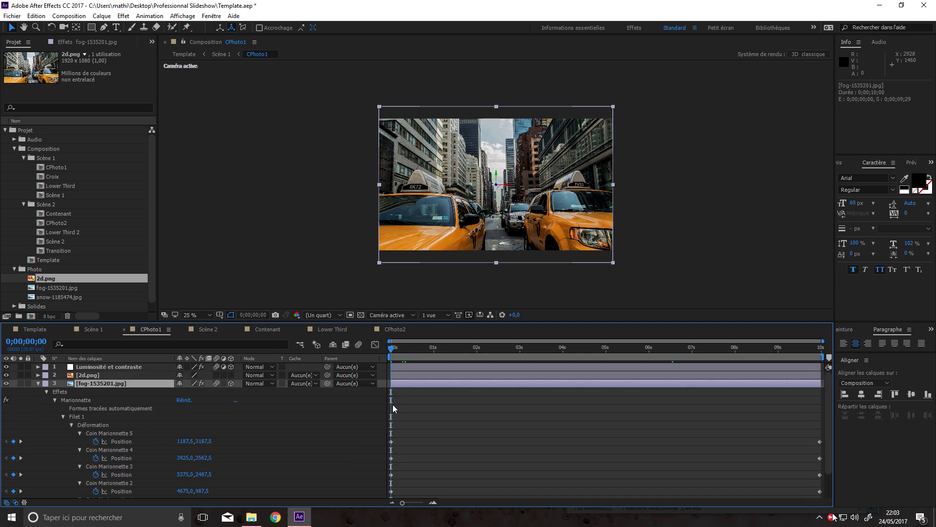
left_click_drag(390, 401, 833, 514)
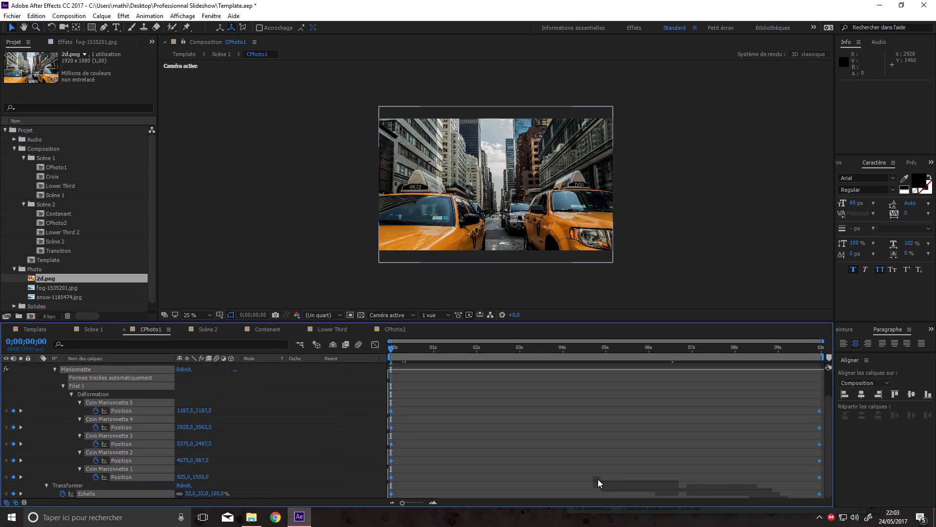
key("ctrl+c")
scroll(205, 439, "up", 3)
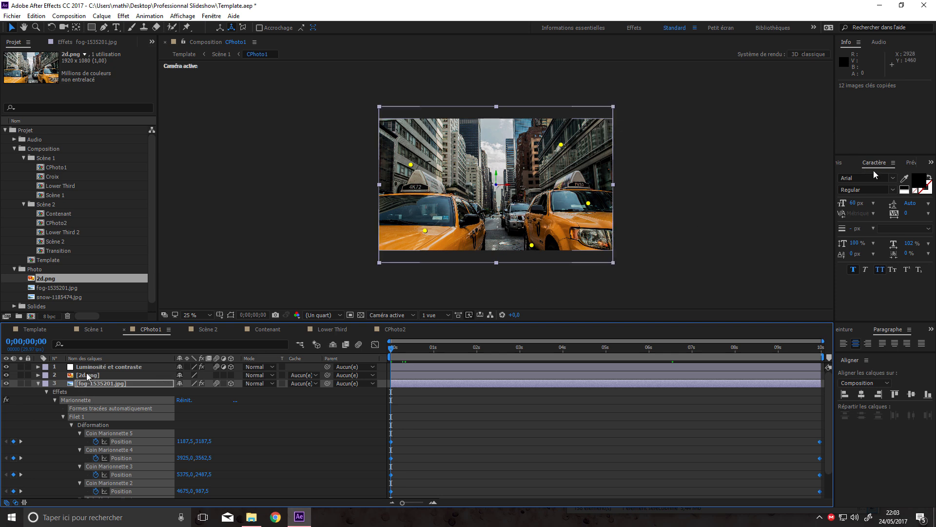
left_click(87, 376)
left_click(846, 162)
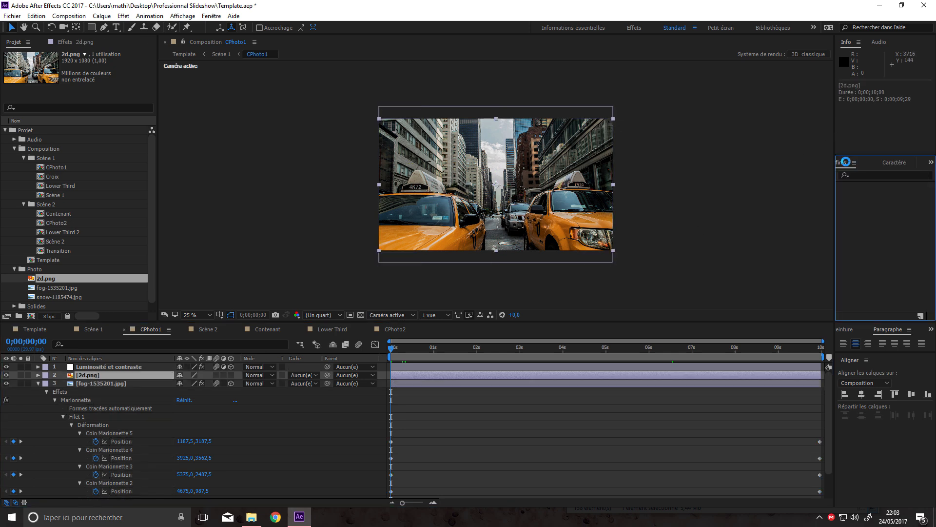
left_click(862, 176)
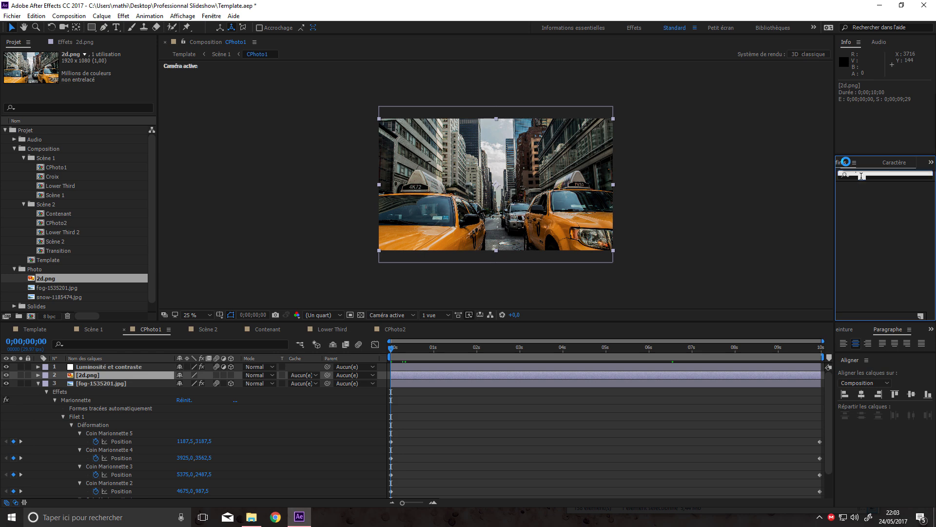
left_click(846, 162)
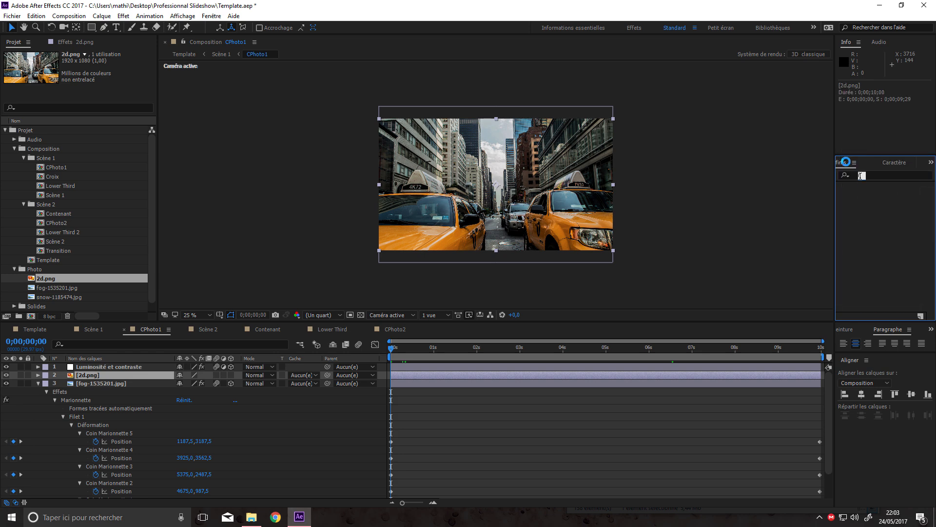
type("mari")
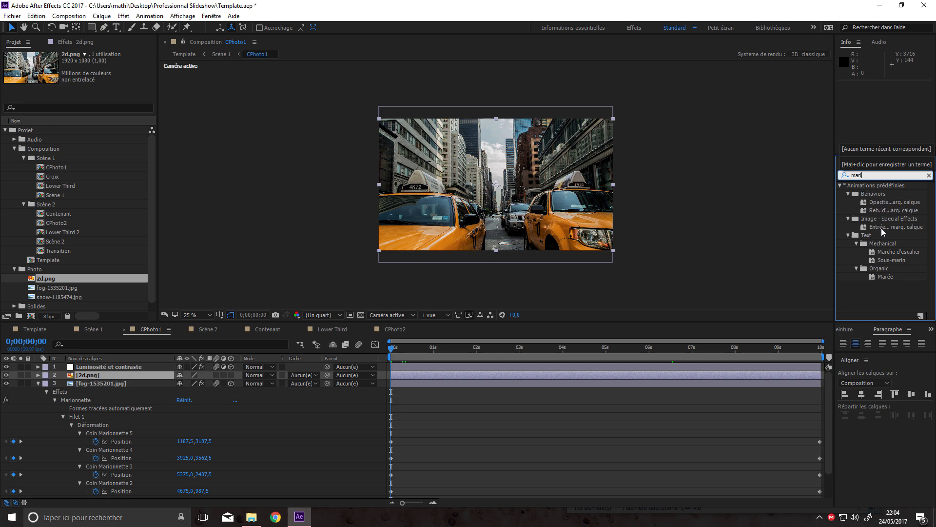
key("BackSpace")
key("BackSpace")
key("BackSpace")
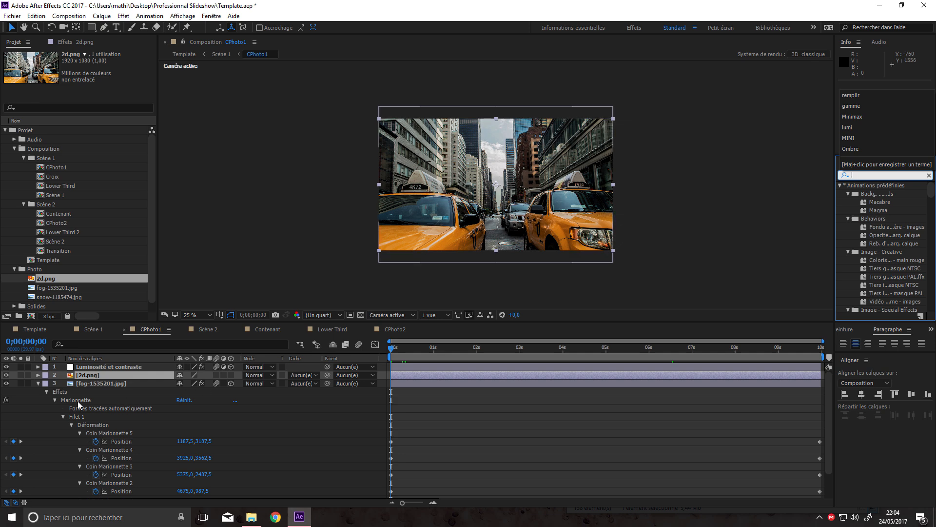
type("m")
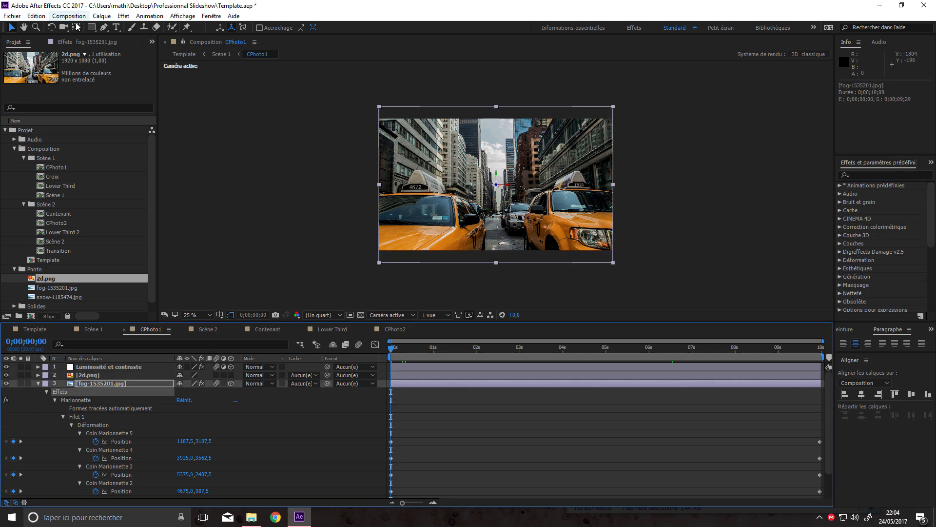
Copy the Marionnette effect from the fog-1535201.jpg layer to the 2d.png layer
mouse_move(84, 42)
left_mouse_down()
mouse_move(63, 56)
mouse_move(77, 27)
left_mouse_up()
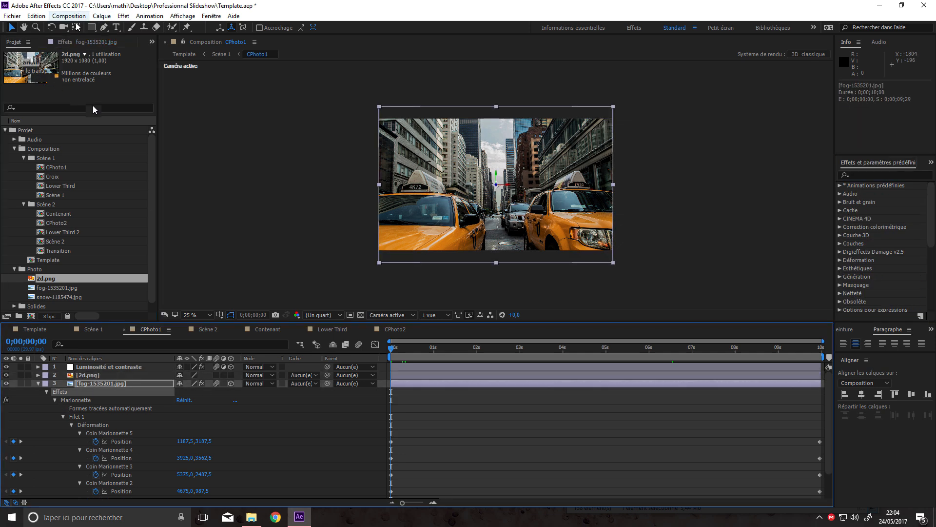
double_click(78, 399)
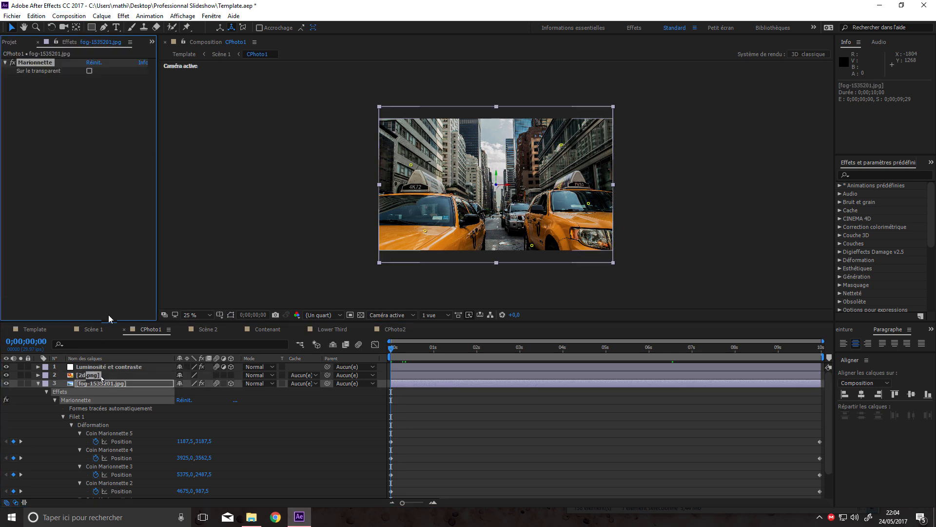
left_click(99, 375)
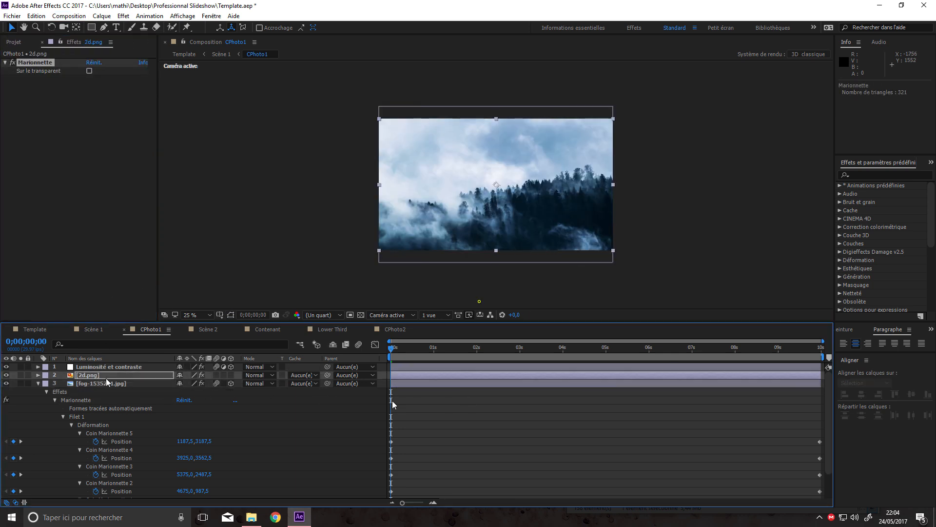
Copy the Marionnette pin and Echelle keyframes from the fog-1535201.jpg layer to the 2d.png layer
left_click_drag(391, 401, 825, 504)
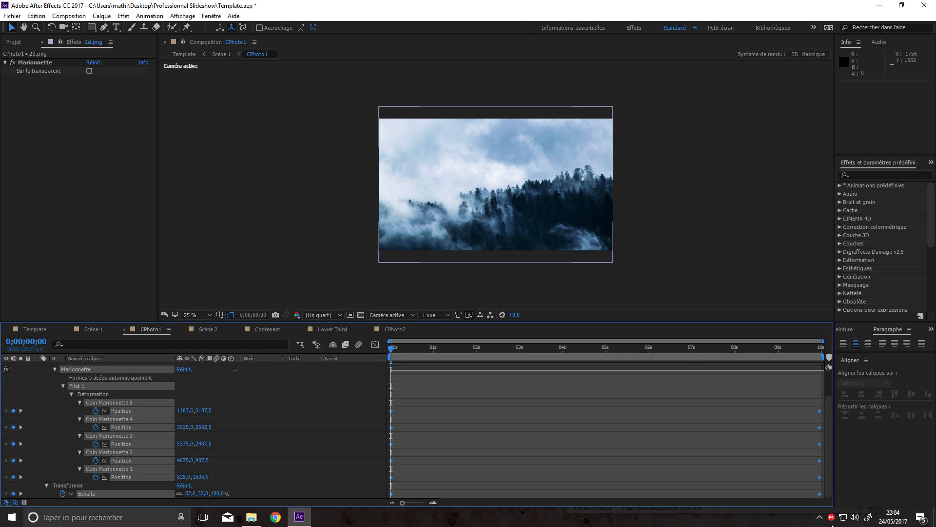
scroll(159, 403, "up", 3)
left_click(110, 376)
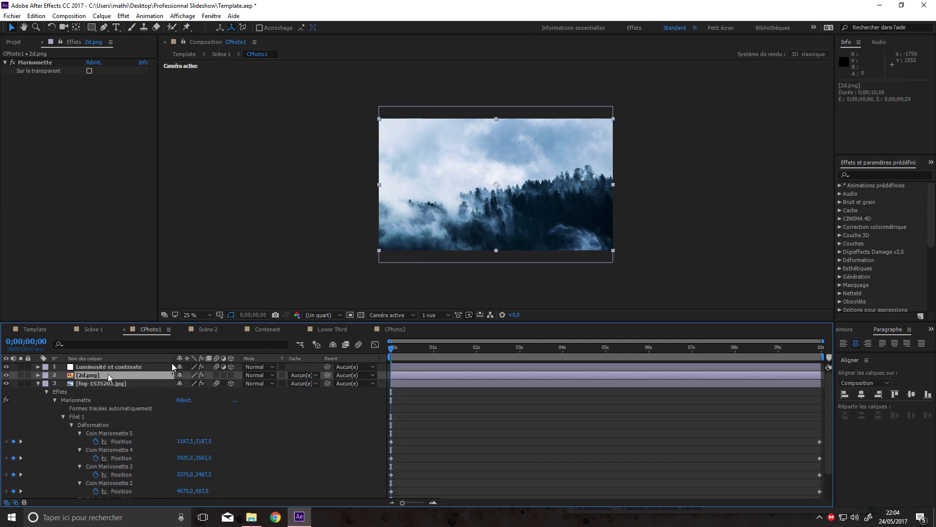
Delete the fog-1535201.jpg layer from the CPhoto1 composition and clear the layer selection
left_click(112, 384)
key("Delete")
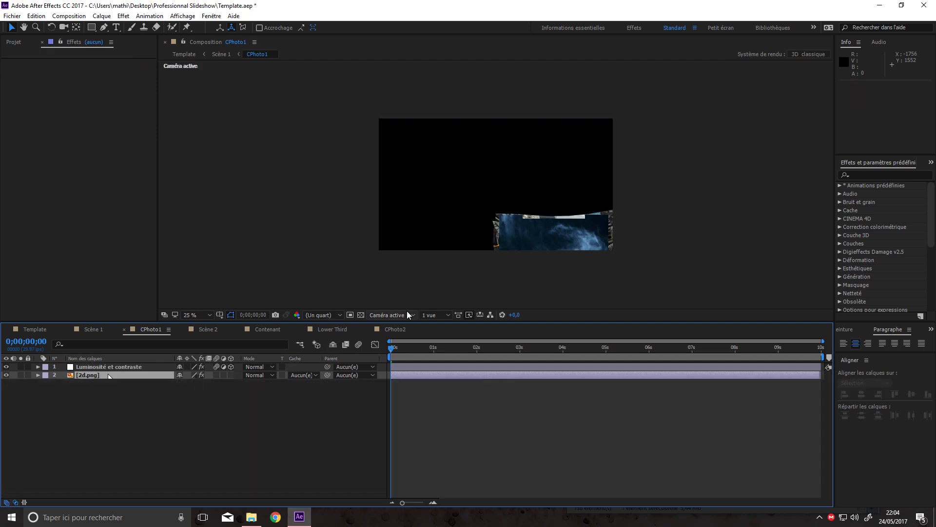
left_click(549, 217)
left_click(602, 272)
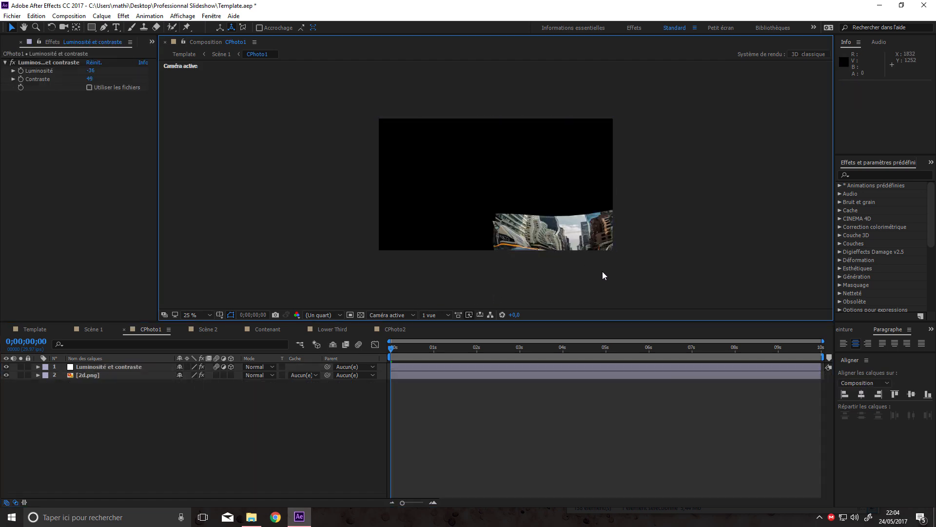
Reveal the keyframed properties of the 2d.png layer in CPhoto1 and collapse its Marionnette effect
left_click(82, 376)
key("u")
key("u")
left_click(88, 375)
key("u")
scroll(135, 440, "down", 3)
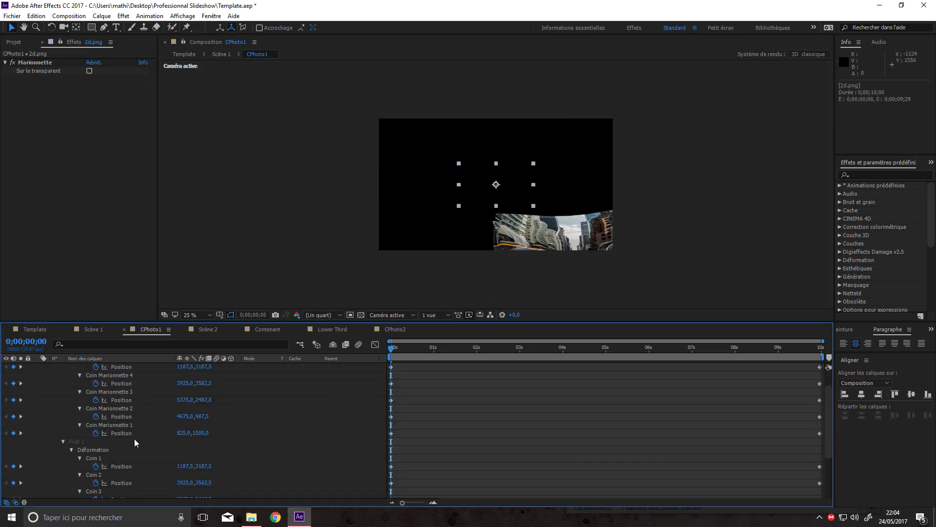
scroll(135, 440, "up", 2)
left_click(54, 383)
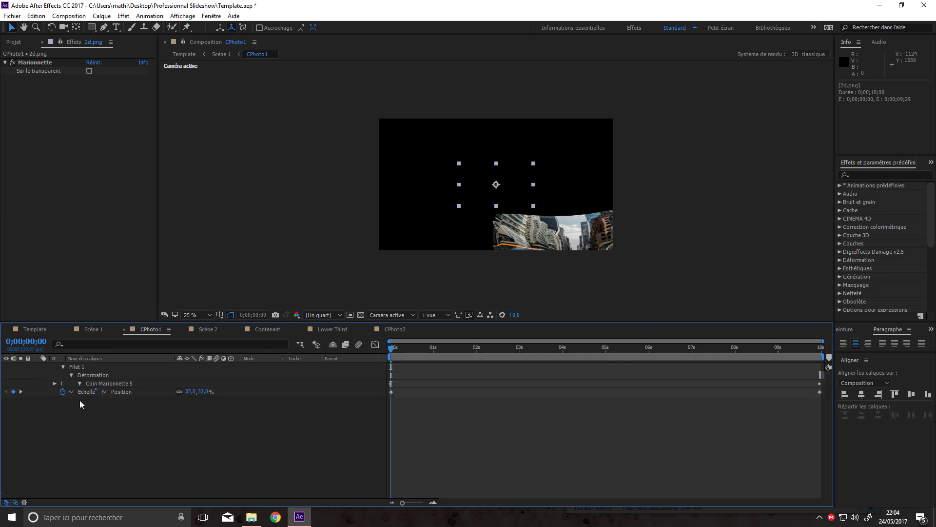
Try adjusting the Echelle value of the 2d.png layer and preview its animation
mouse_move(193, 394)
left_mouse_down()
mouse_move(201, 394)
mouse_move(175, 395)
mouse_move(185, 394)
left_mouse_up()
key("space")
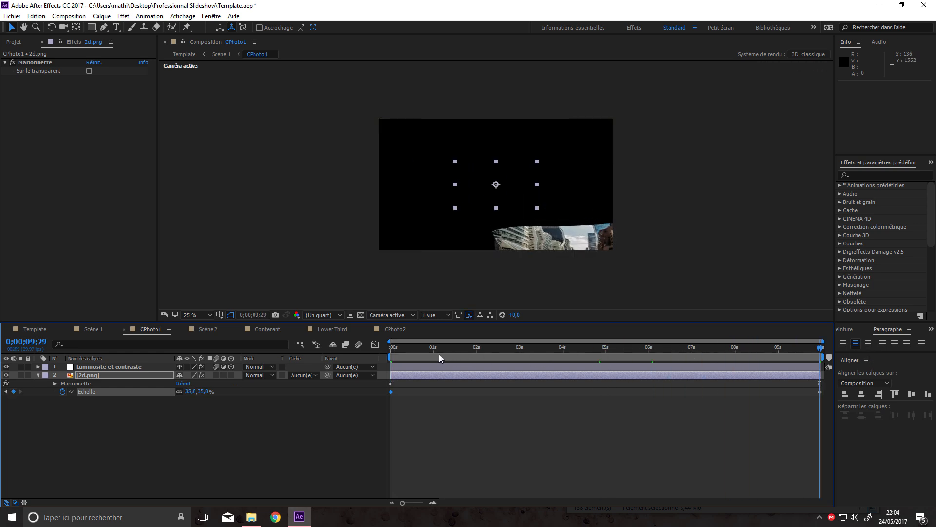
left_click(201, 405)
Undo the replacement with 2d.png to bring the fog-1535201.jpg layer back in CPhoto1
key("ctrl+z")
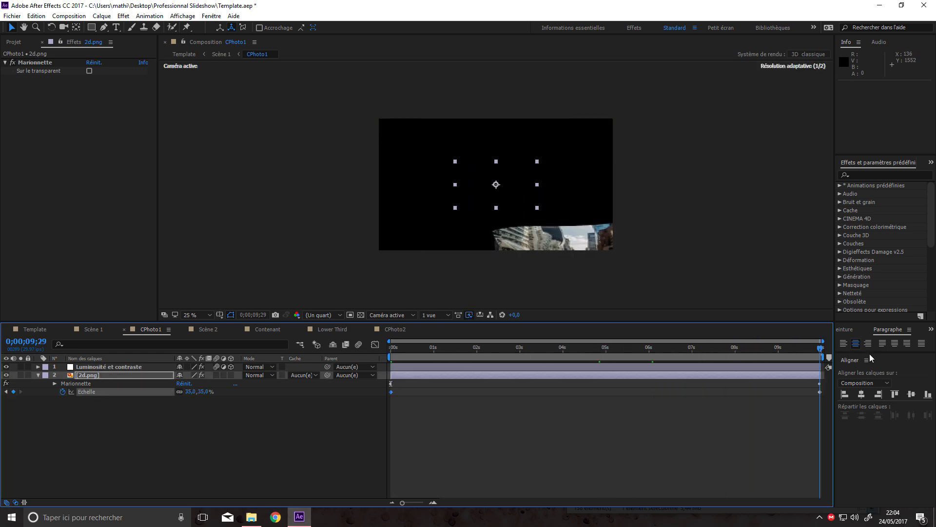
left_click(91, 377)
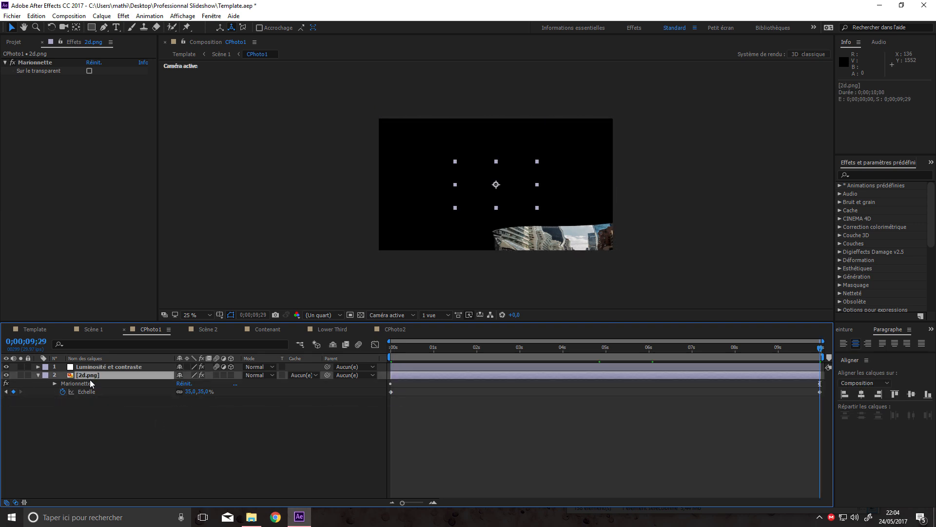
key("ctrl+z")
key("ctrl+z")
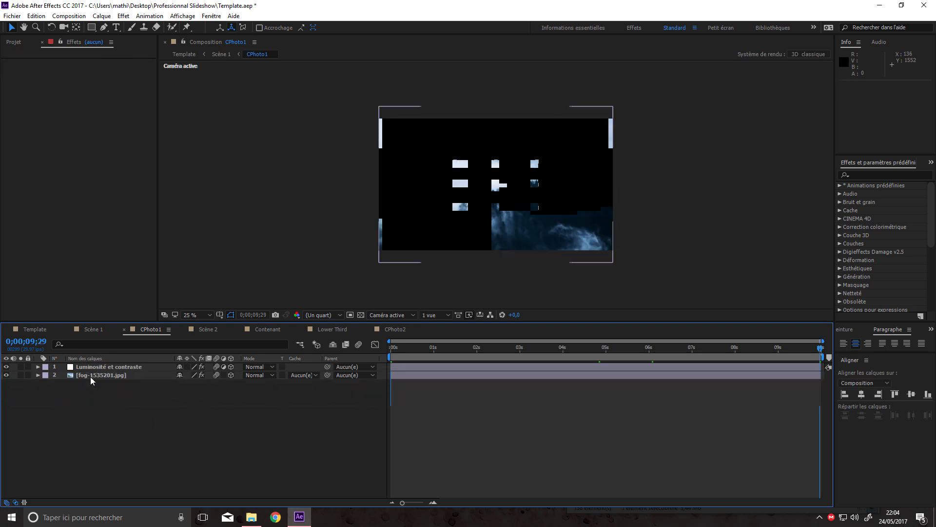
Open the Lower Third composition from Scène 1, go to time 0;00;04;08 and select the MS Design text layer
left_click(116, 335)
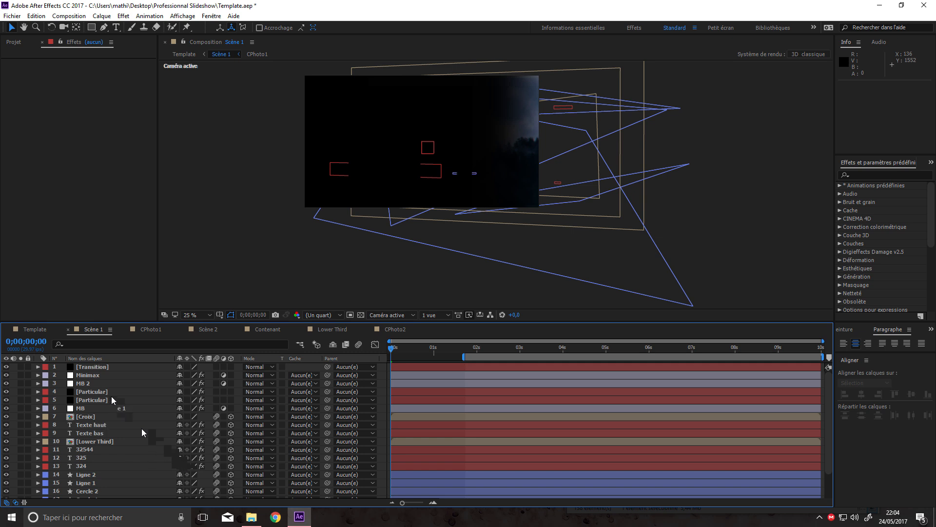
double_click(142, 441)
left_click_drag(469, 354, 575, 353)
left_click(89, 383)
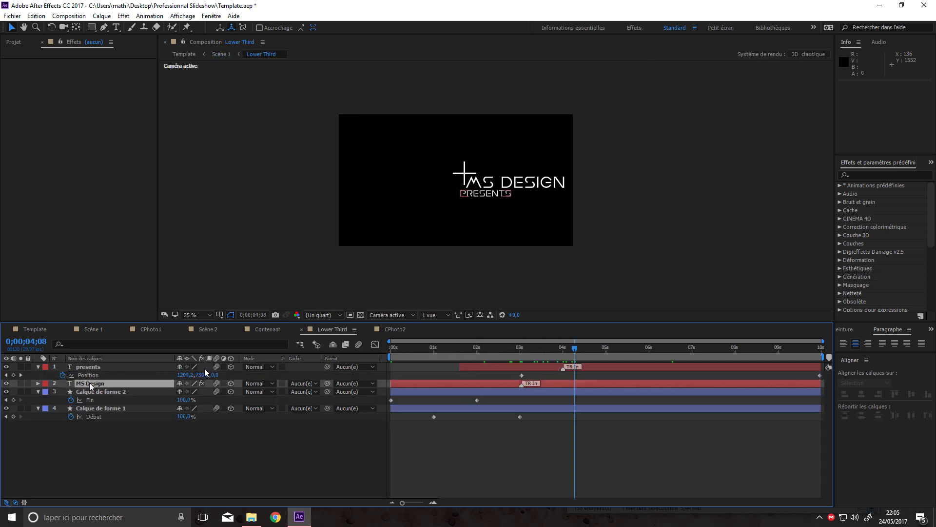
Replace the MS Design title text with JOJO, removing any stray empty text layer
left_click(470, 209)
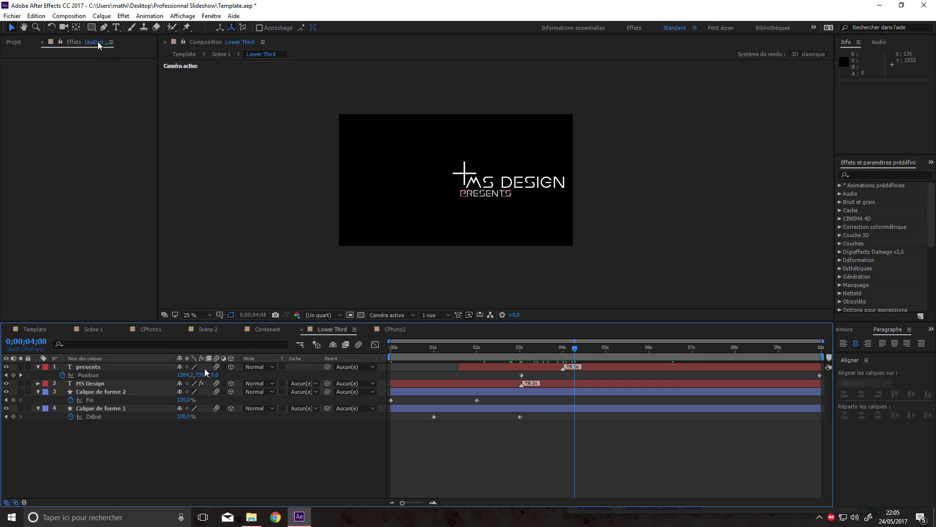
double_click(116, 28)
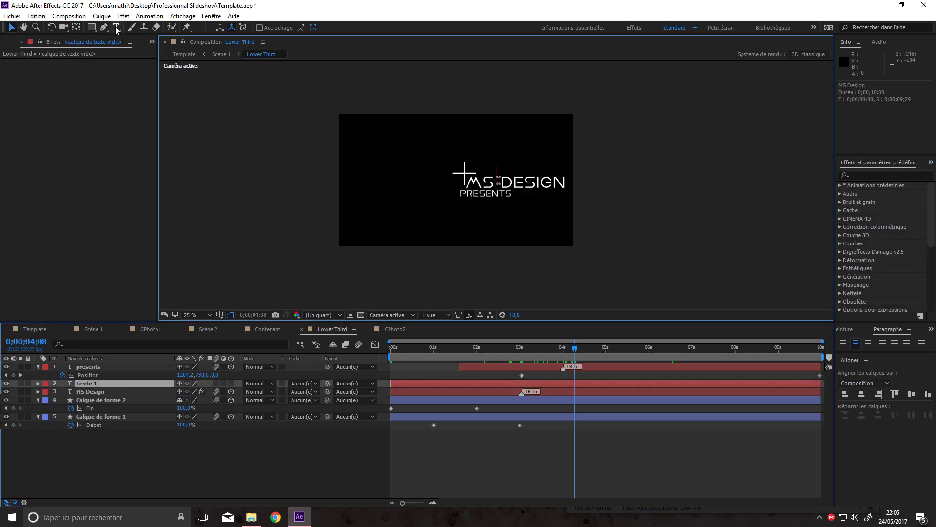
left_click(131, 383)
key("Delete")
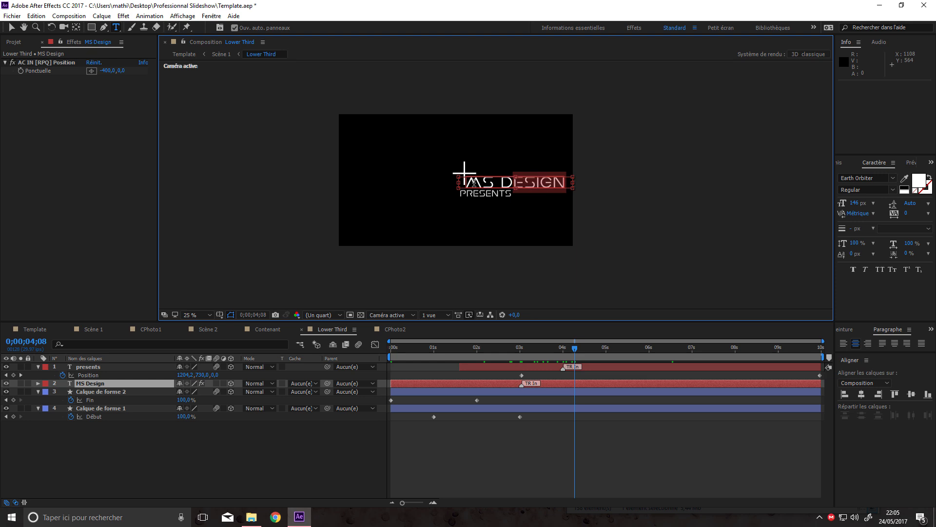
type("JOJO")
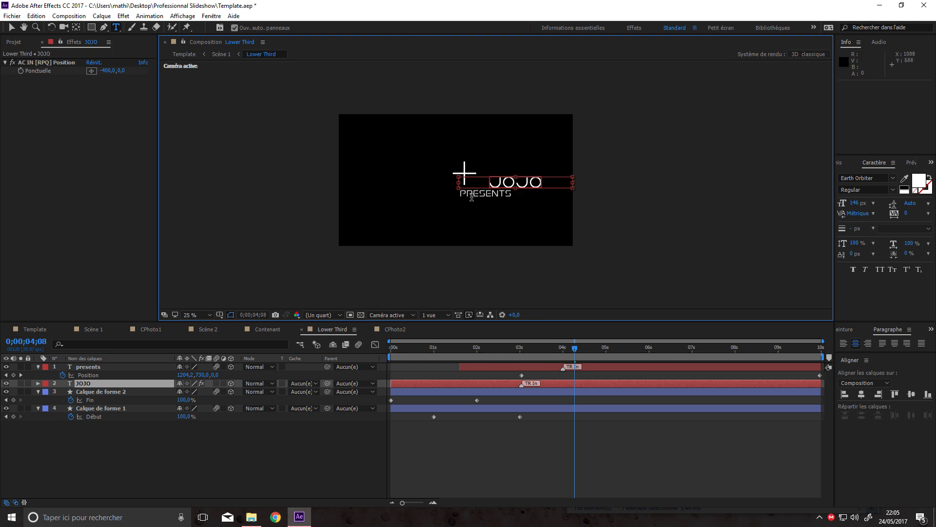
left_click(12, 27)
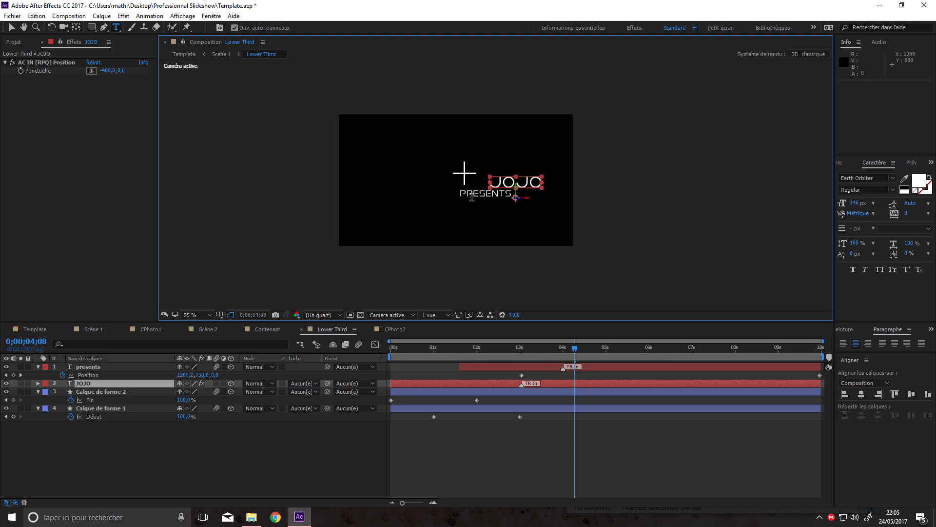
Go to time 0;00;08;13 and check the edited title in the Template composition
key("Caps_Lock")
left_click_drag(535, 349, 753, 355)
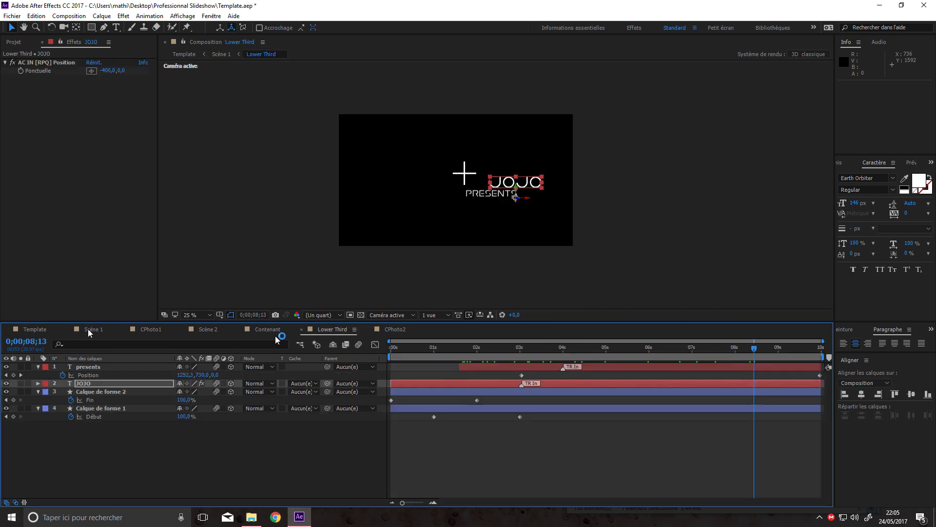
left_click(35, 329)
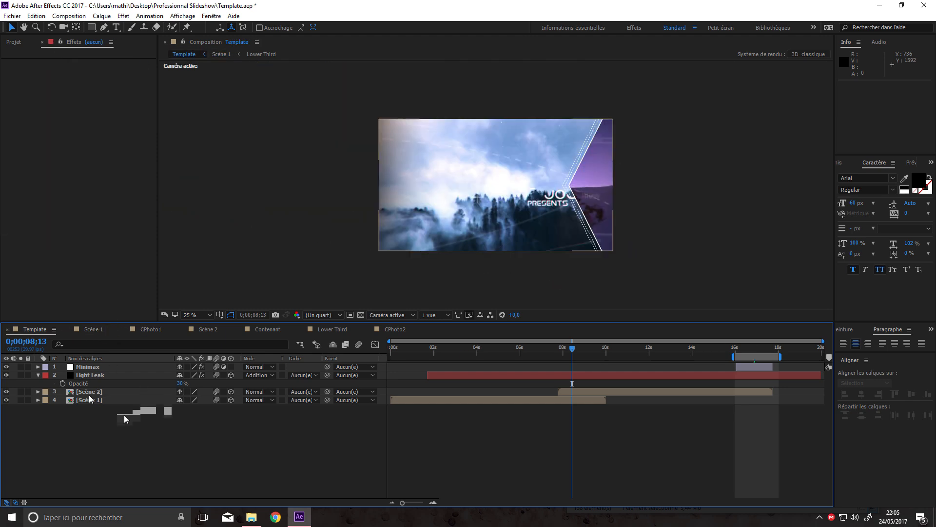
Open the Scène 1 composition and examine its 32544 text layer and title up close in the viewer
double_click(88, 399)
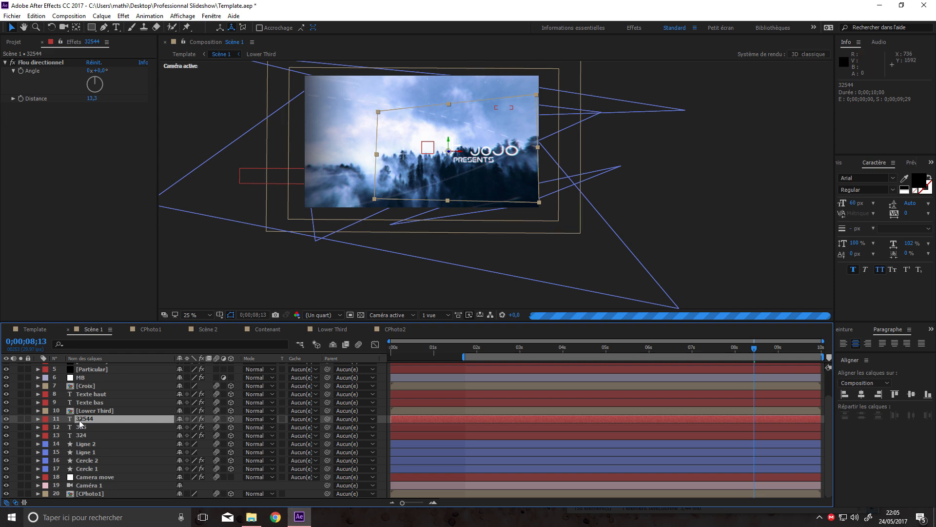
scroll(377, 173, "up", 2)
left_click_drag(378, 173, 517, 265)
scroll(511, 262, "up", 1)
scroll(511, 263, "down", 1)
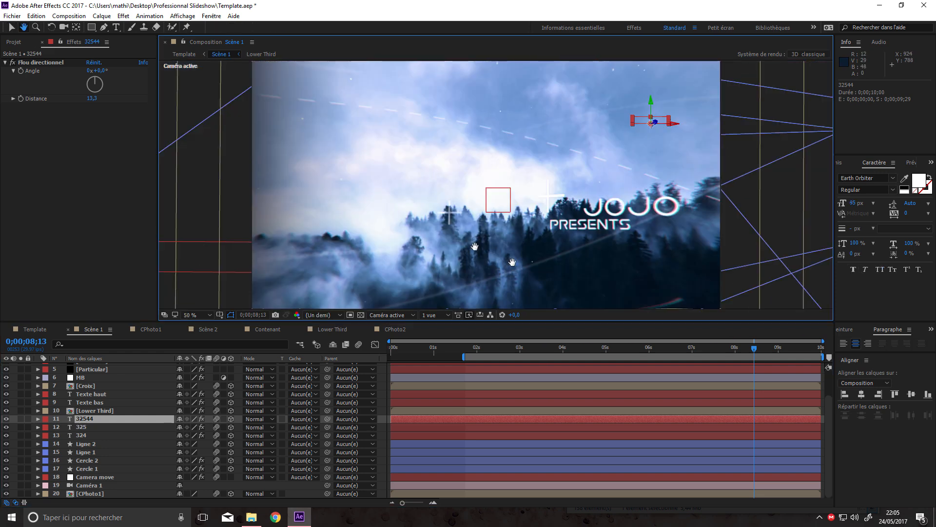
scroll(507, 263, "down", 1)
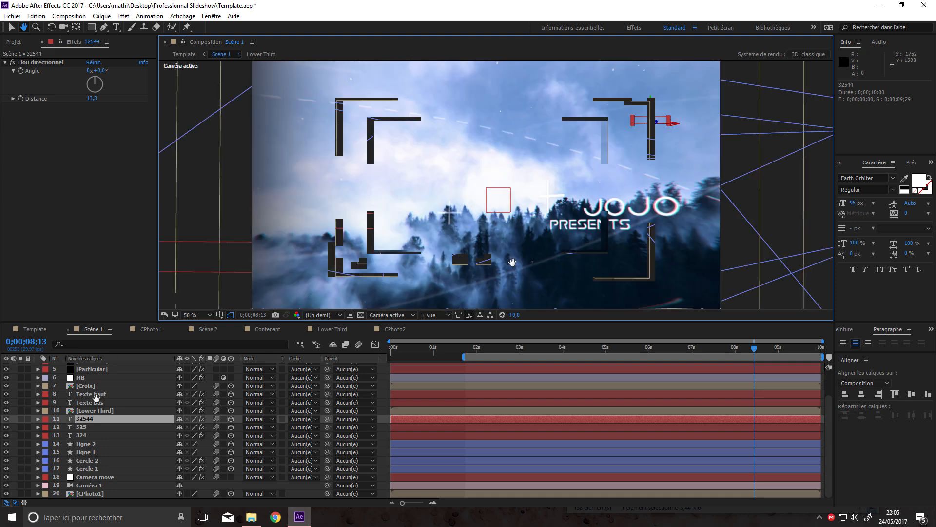
left_click(12, 27)
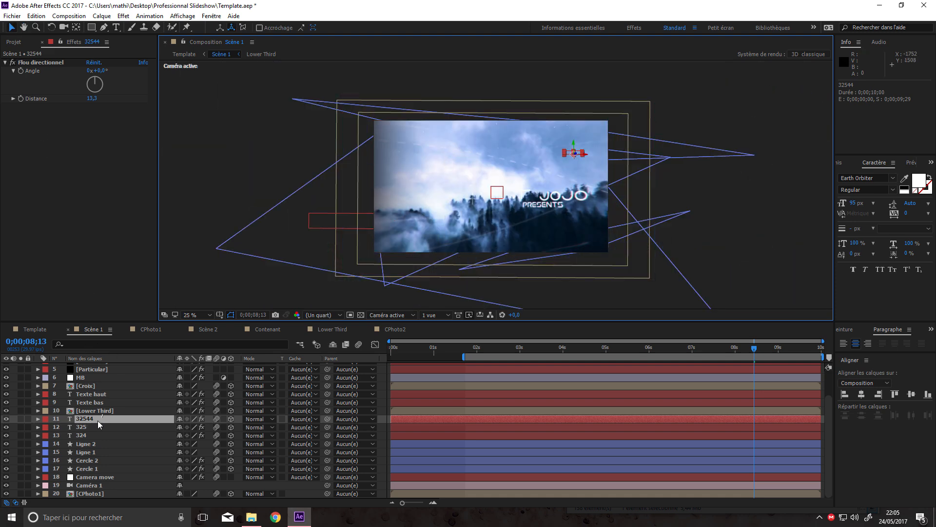
key("space")
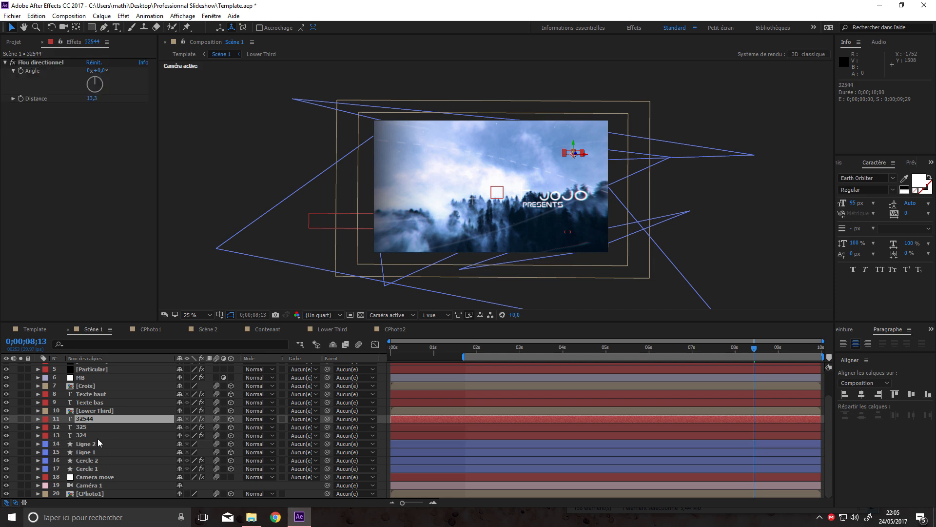
Move the Ligne 2 shape layer upward by setting its Y Position to 424,5, and collapse its properties
left_click(96, 444)
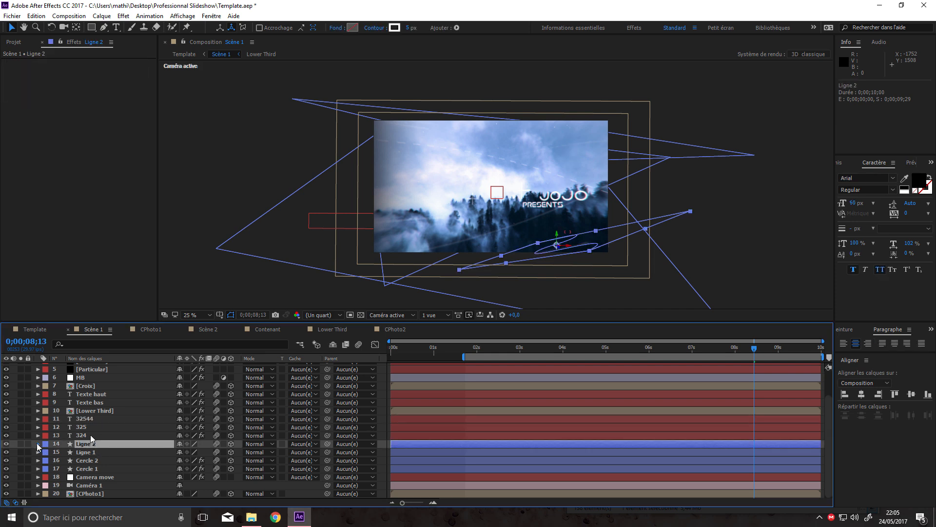
left_click(38, 444)
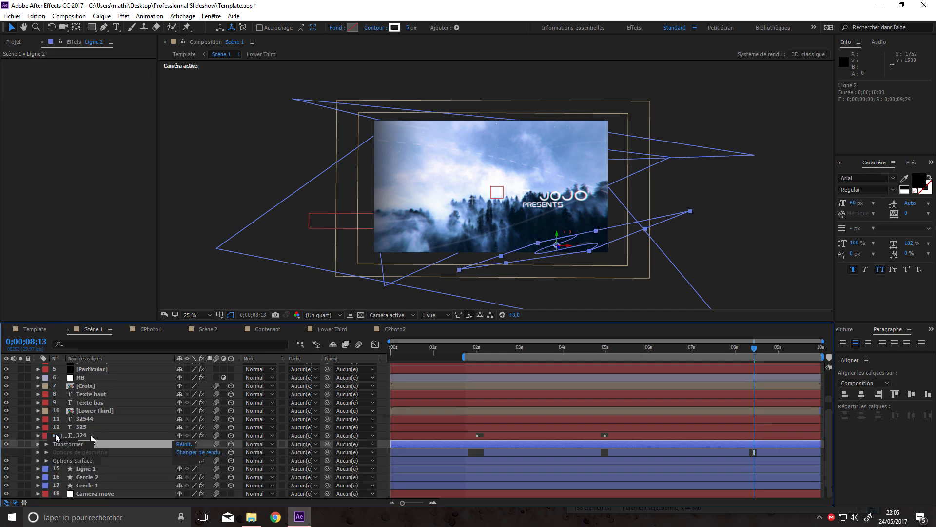
left_click(52, 429)
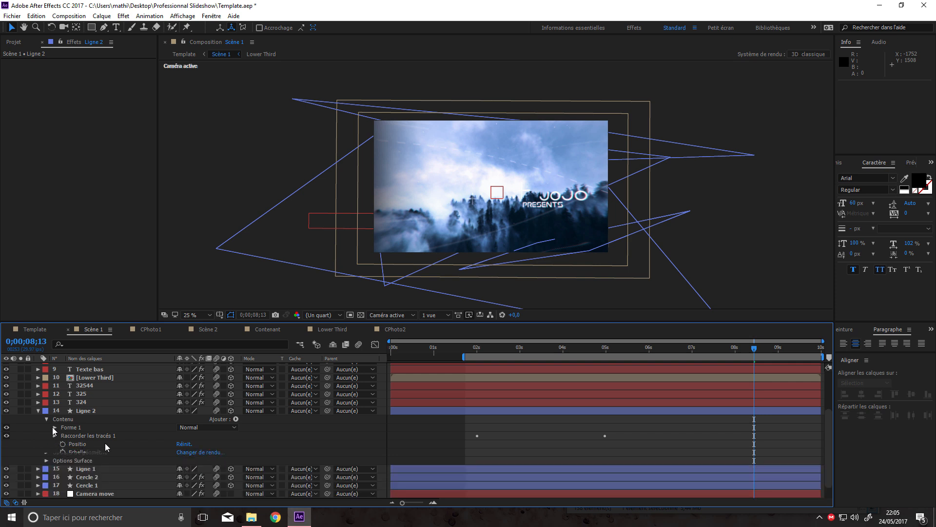
left_click(46, 444)
left_click_drag(202, 444, 49, 421)
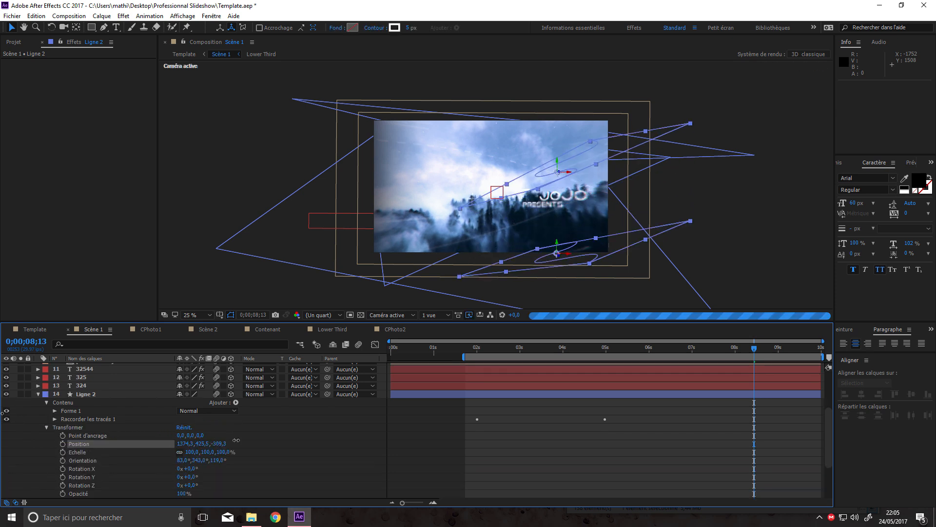
left_click(533, 288)
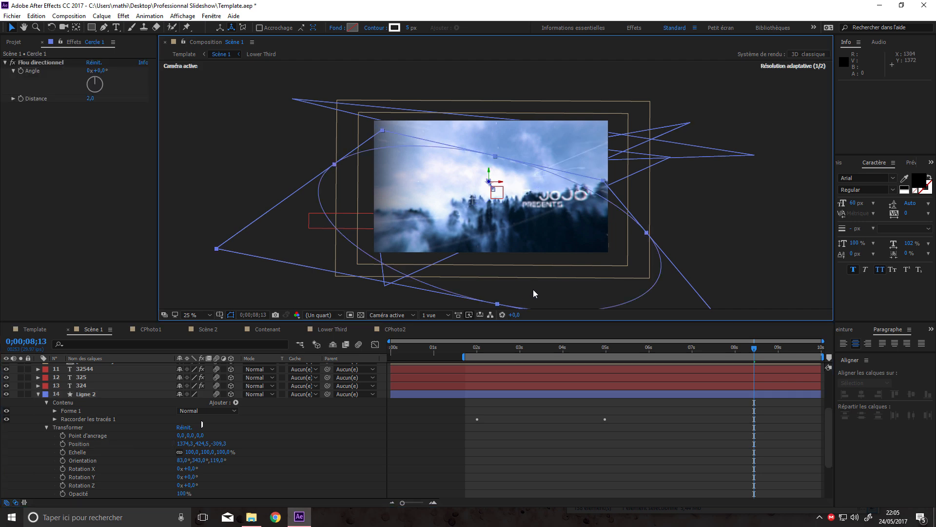
key("ctrl+z")
left_click(386, 309)
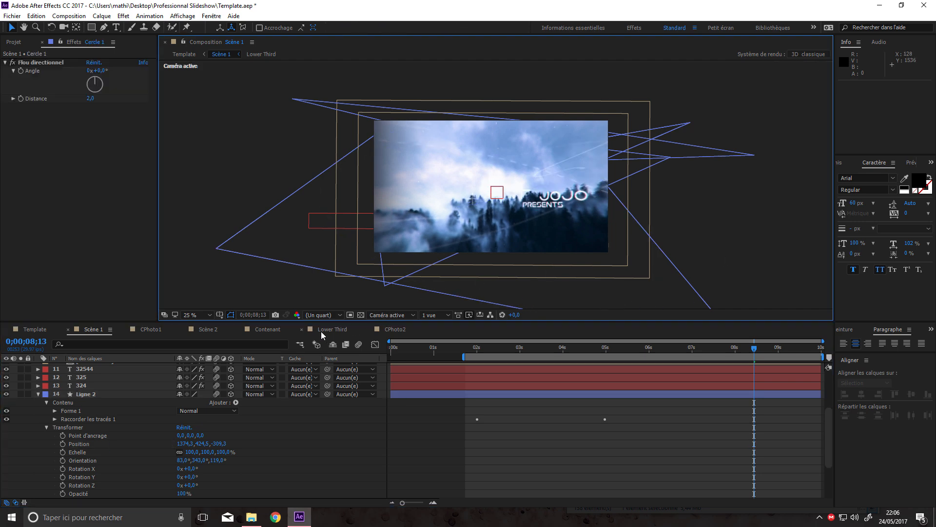
left_click(37, 394)
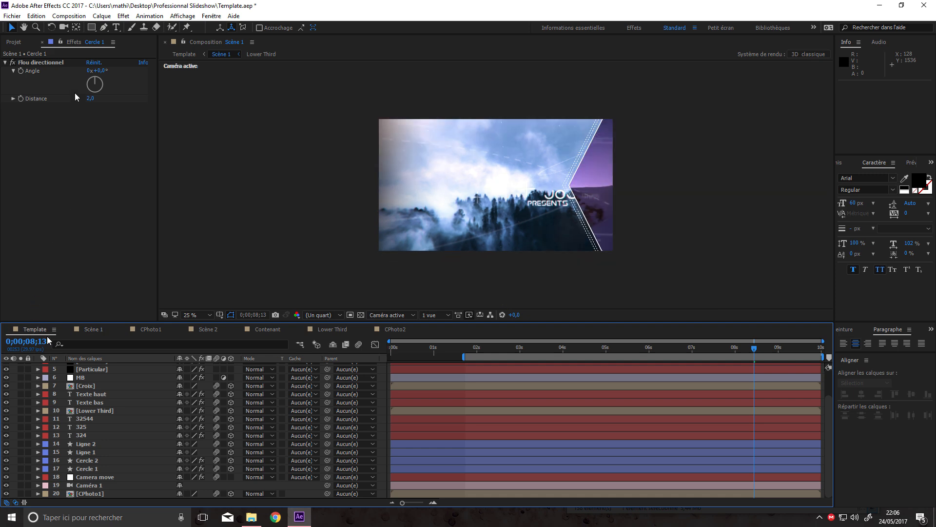
Return to the Template composition and look through the Scène 1 and Scène 2 compositions in the project files
left_click(15, 42)
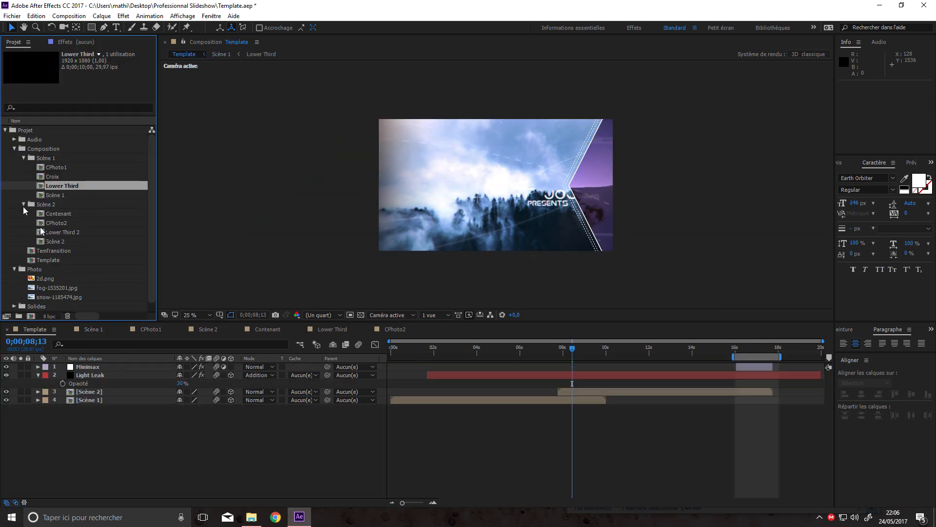
scroll(23, 207, "down", 1)
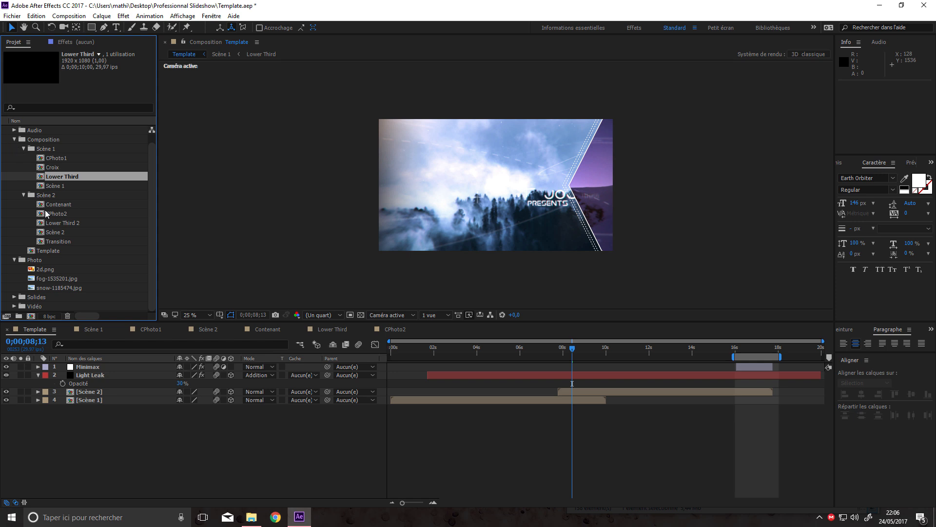